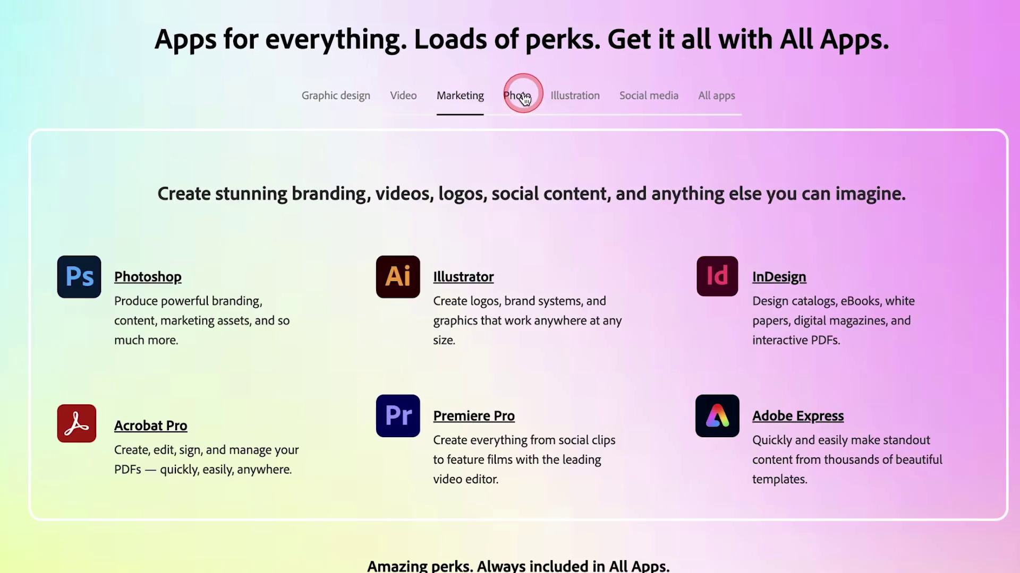
Switch the Adobe plans page to the All apps tab to list every app
left_click(738, 97)
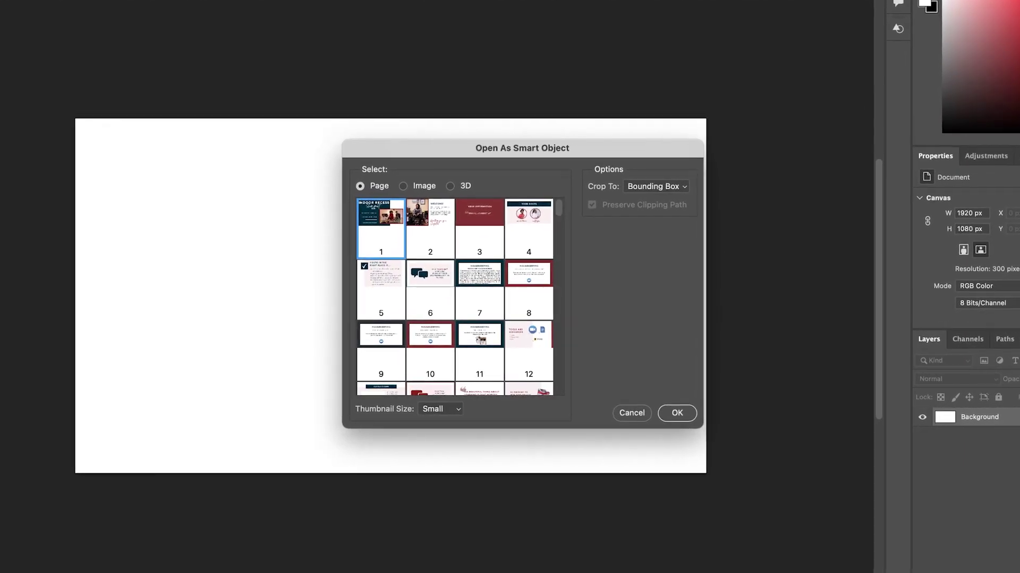
Scroll through the PDF's numbered page thumbnails in the Open As Smart Object picker
scroll(451, 295, "down", 5)
scroll(451, 289, "down", 2)
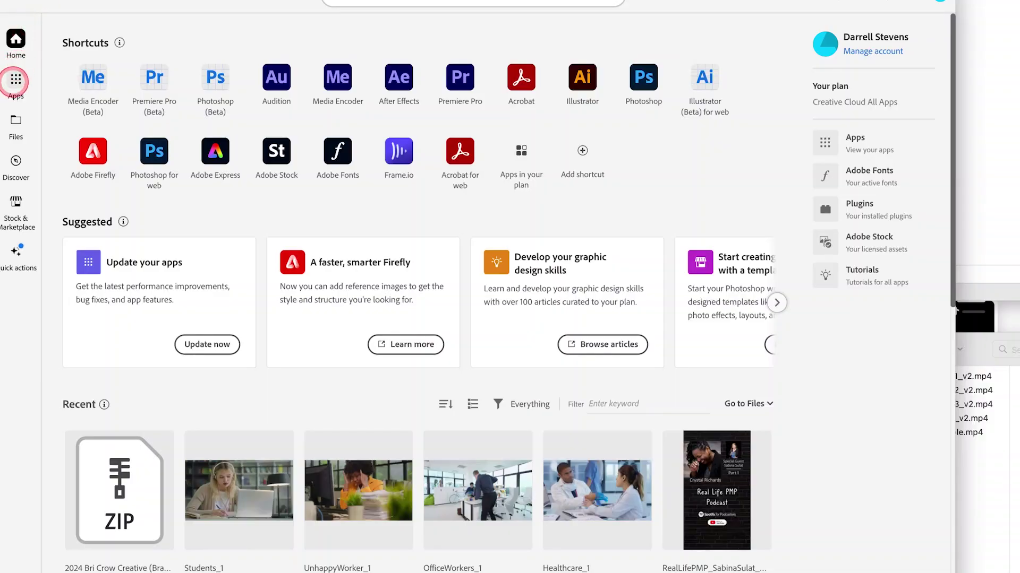
Launch Adobe Express in the browser from the Creative Cloud Apps list
left_click(16, 80)
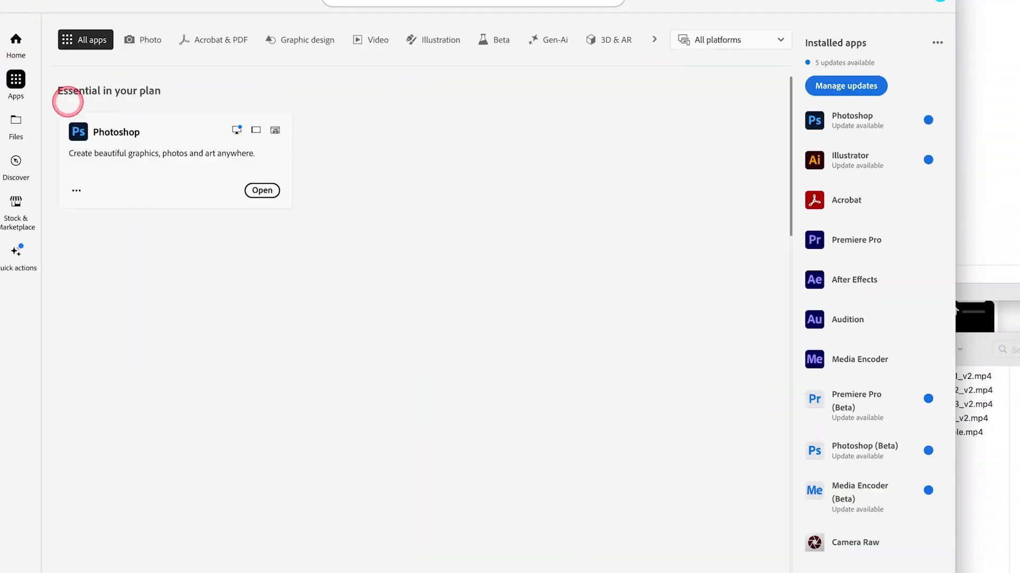
left_click(733, 190)
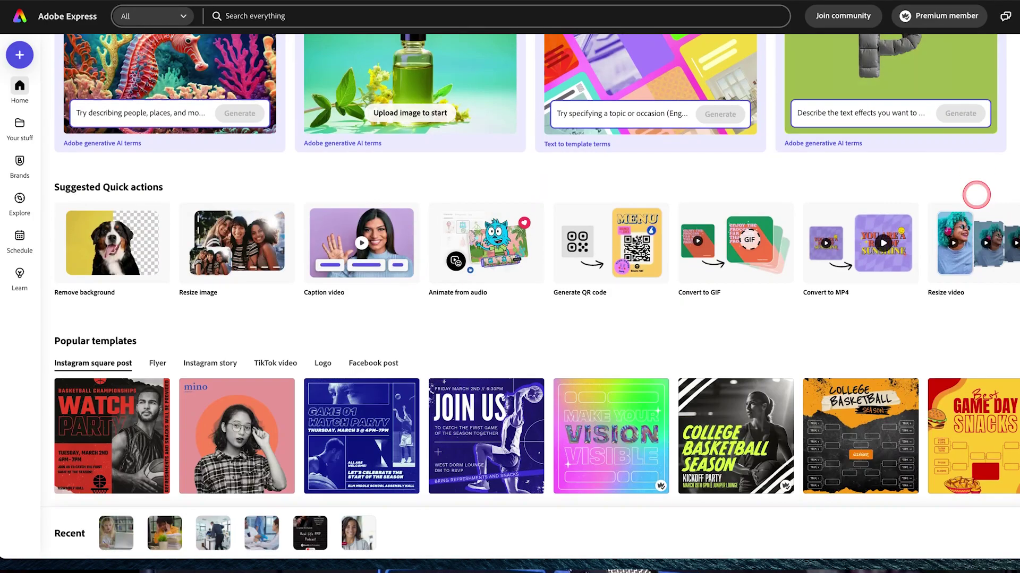
Upload the INRSpring23 Welcome Guide PDF to Adobe Express's Convert from PDF quick action
left_click(979, 193)
scroll(556, 223, "down", 2)
scroll(524, 223, "down", 3)
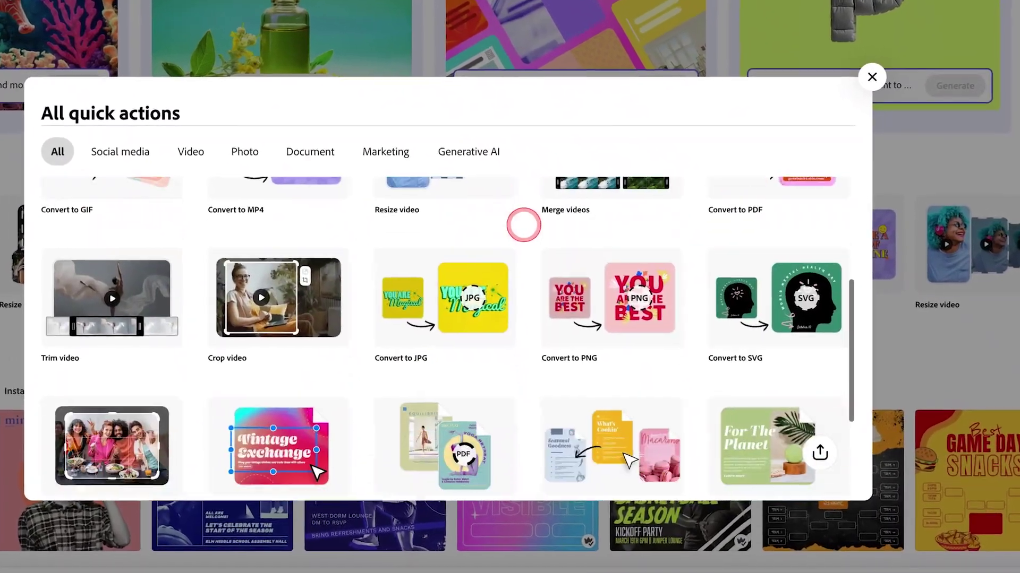
scroll(523, 223, "down", 3)
left_click(773, 282)
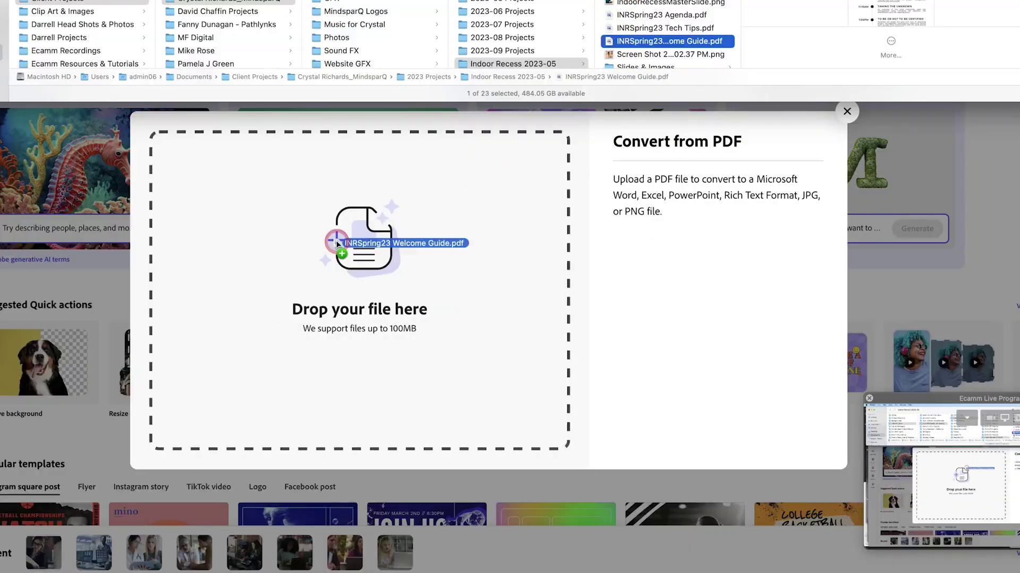
left_click_drag(338, 243, 327, 257)
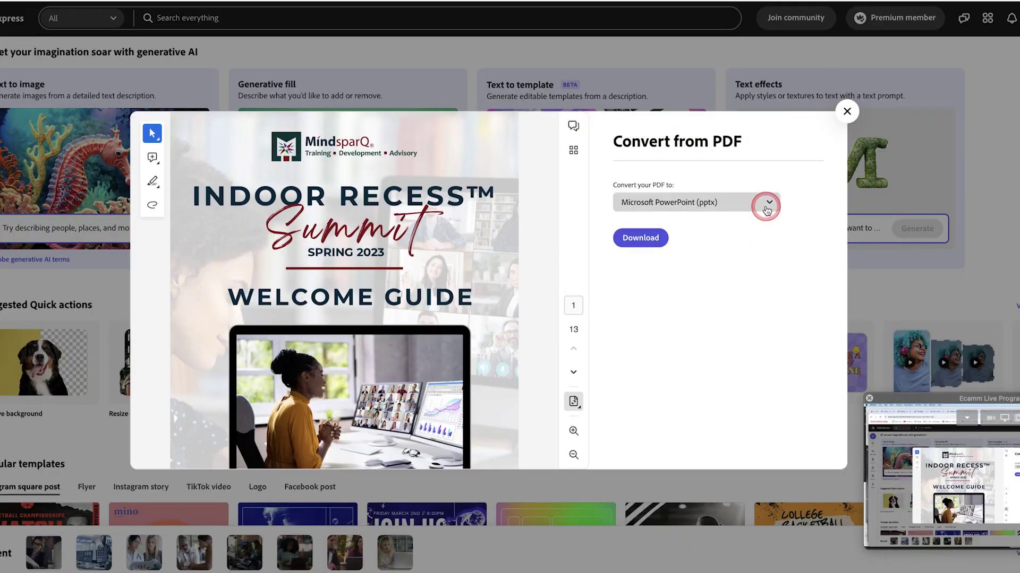
Convert the PDF to PNG, download it, and unzip the 13 numbered PNG images
left_click(766, 207)
left_click(629, 322)
left_click(640, 237)
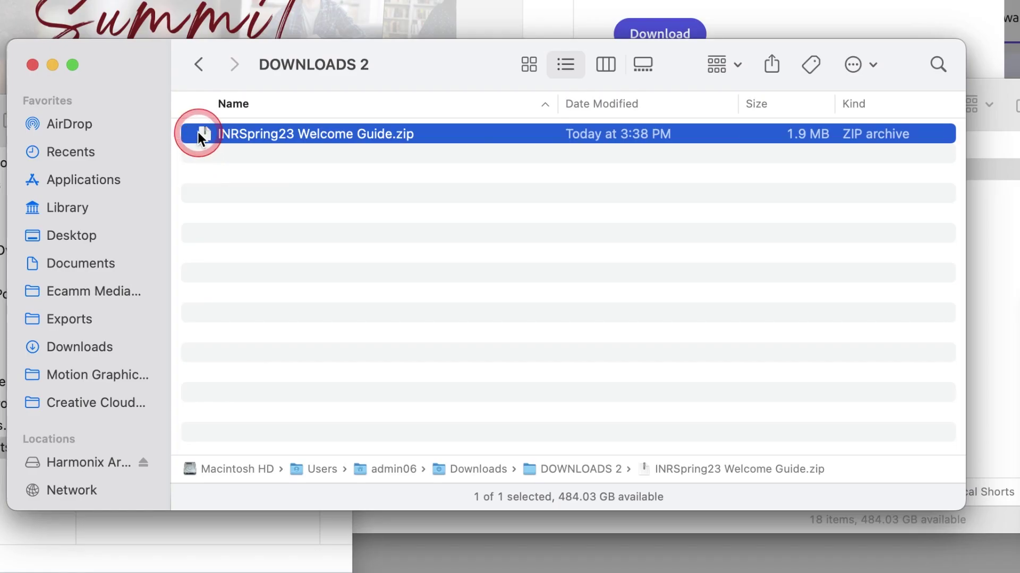
double_click(201, 132)
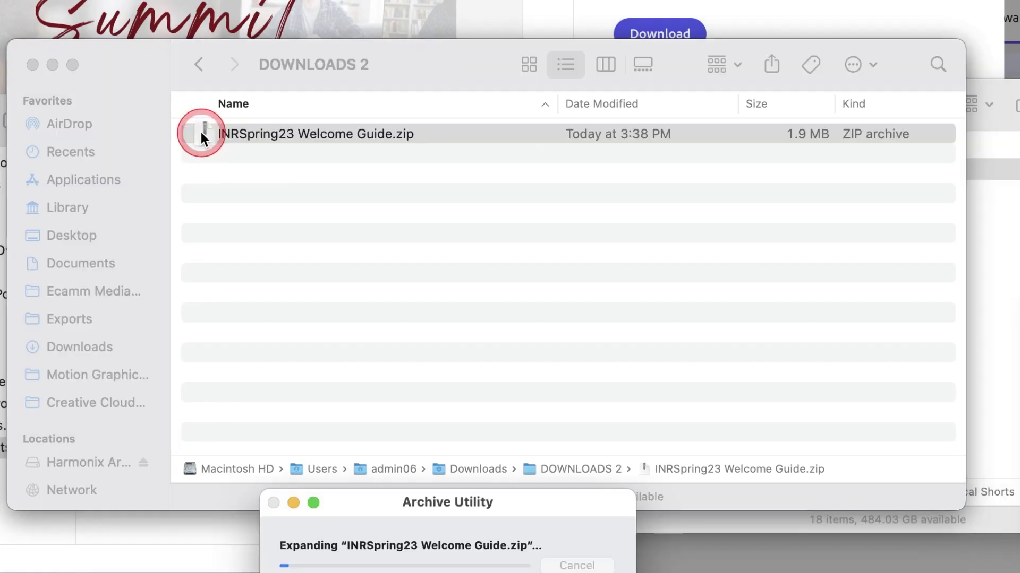
left_click(189, 134)
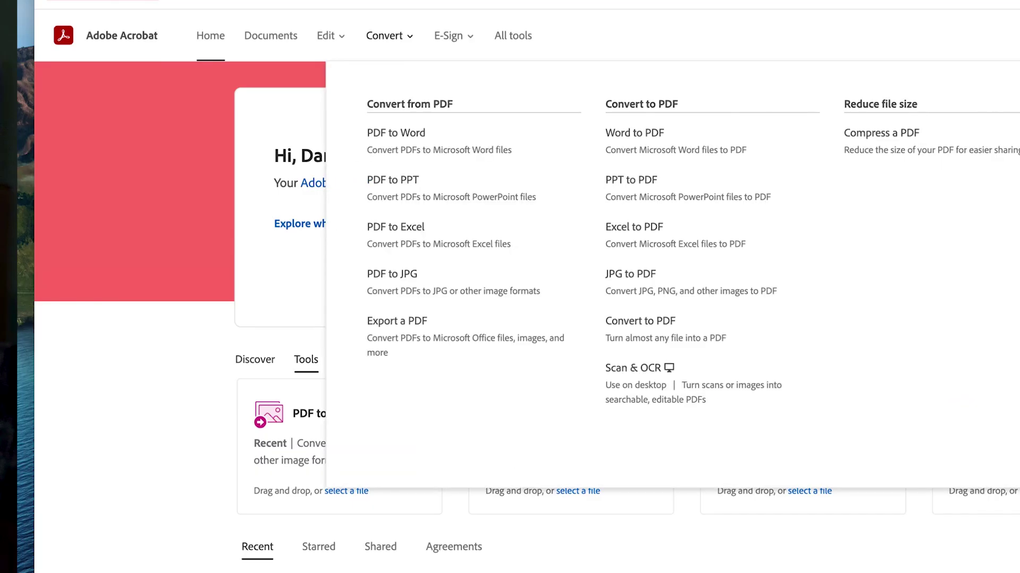
Load the Bri Crow Creative brand brief into PDF to JPG, set PNG output at High quality
left_click(288, 338)
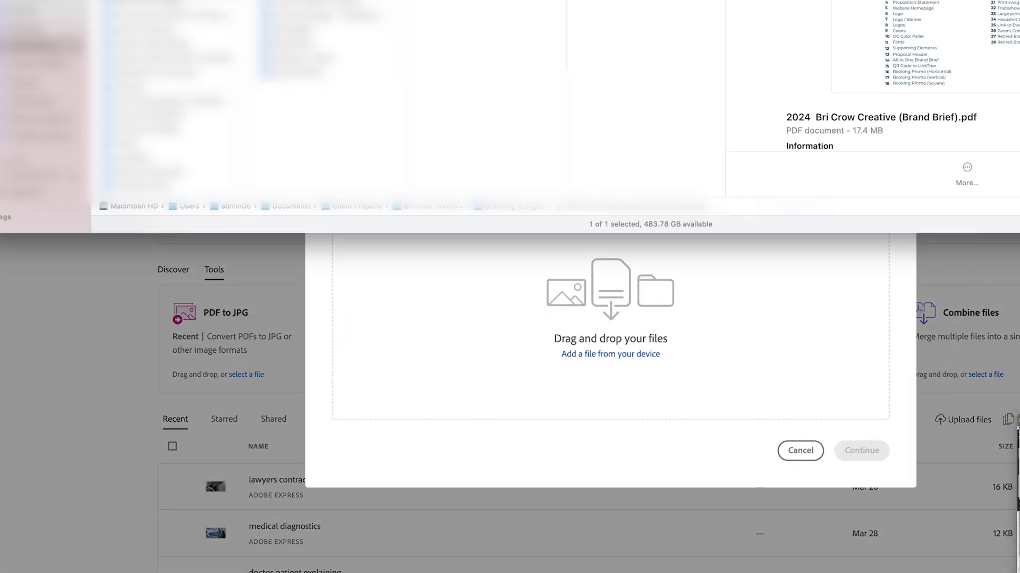
left_click_drag(619, 292, 693, 300)
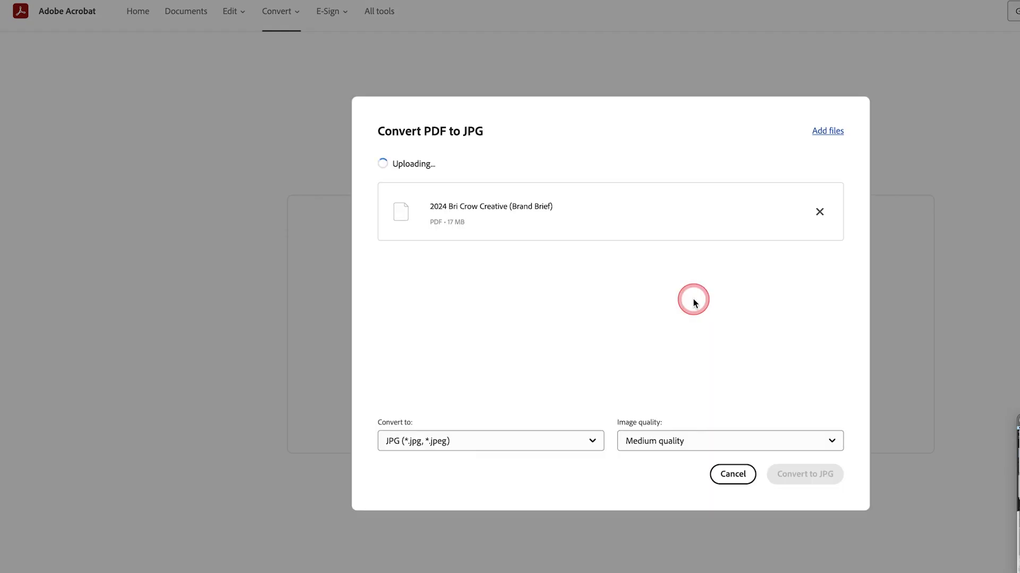
left_click(598, 440)
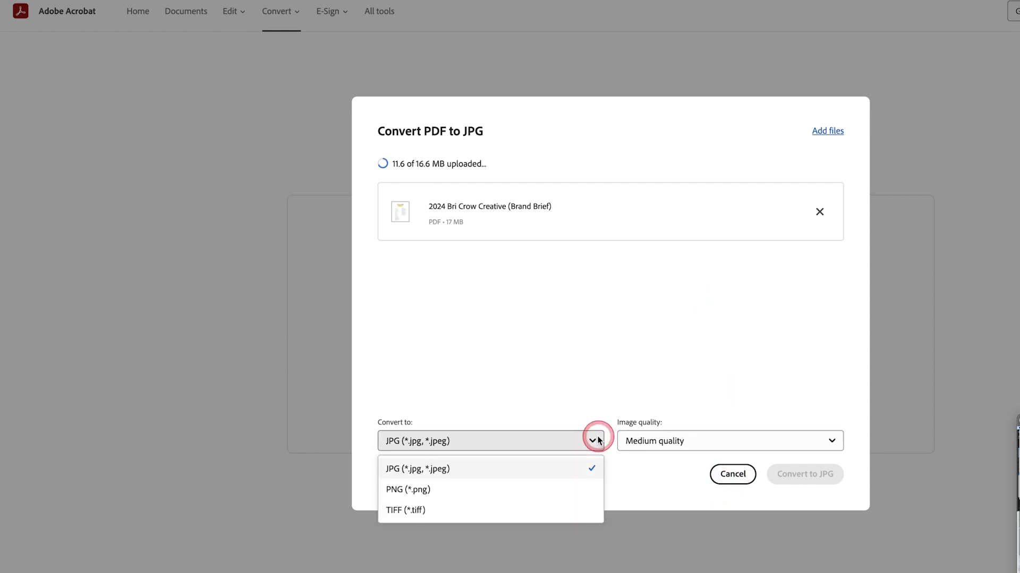
left_click(425, 492)
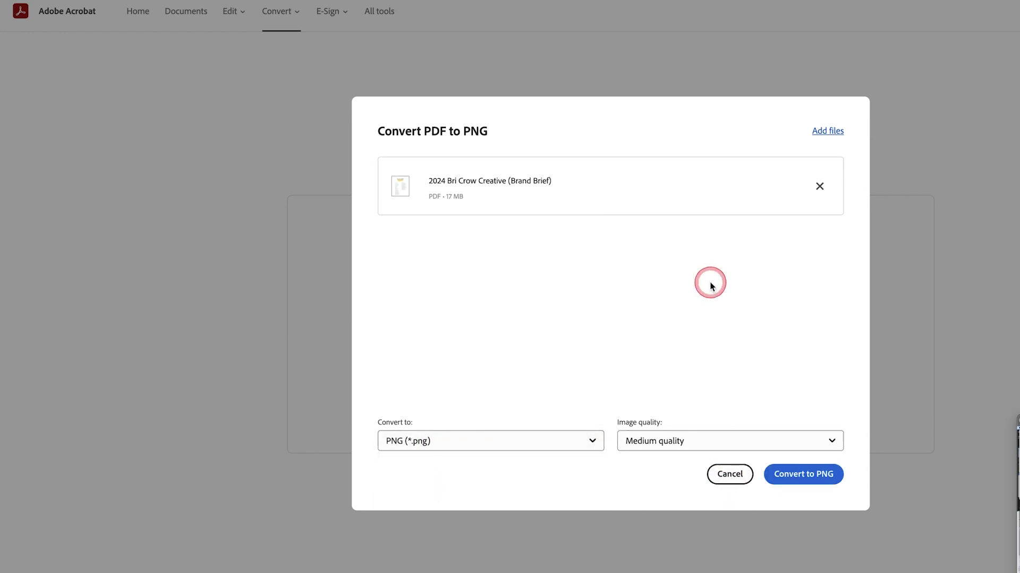
left_click(825, 448)
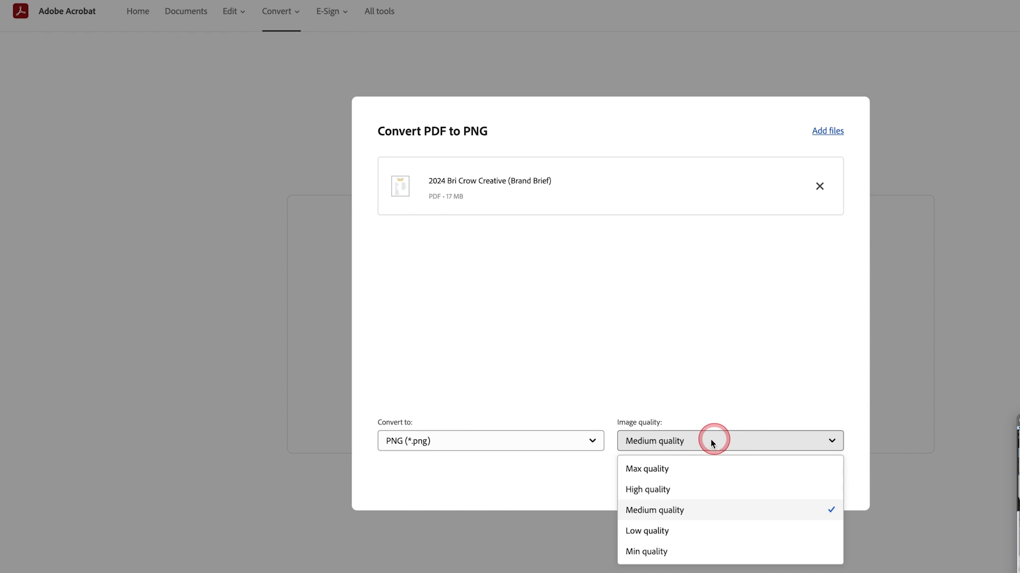
left_click(646, 489)
Convert the brief to PNG and browse the folder of numbered PNG pages
left_click(803, 476)
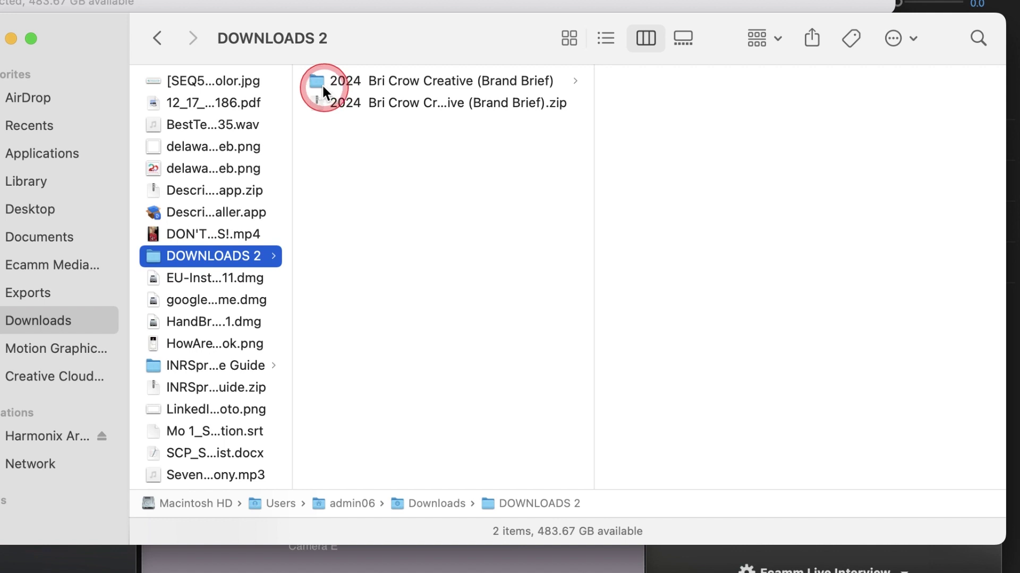
left_click(322, 84)
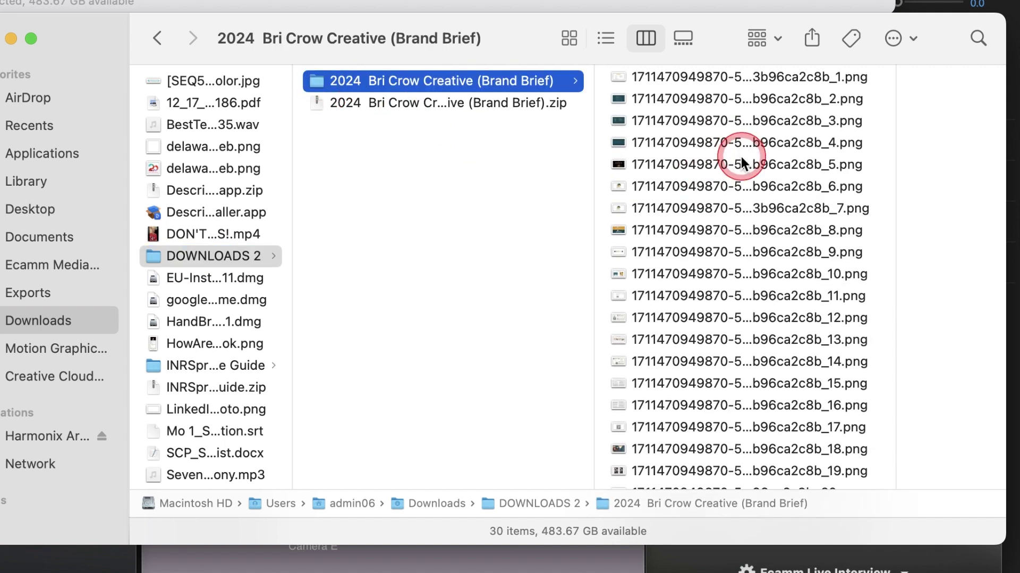
scroll(740, 154, "down", 5)
scroll(738, 163, "down", 2)
scroll(737, 164, "up", 2)
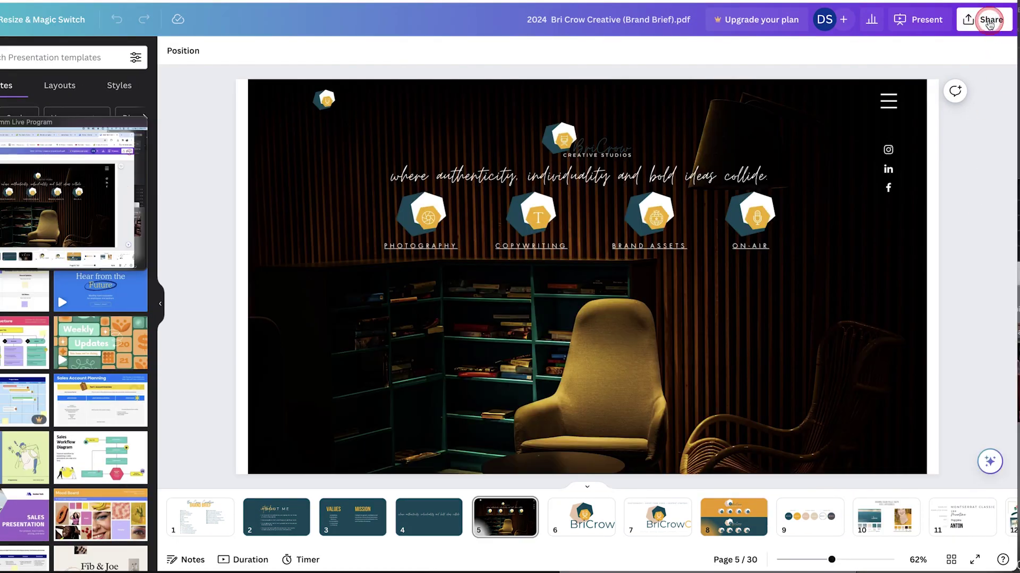
Download the Canva brand brief with PNG as the file type
left_click(986, 20)
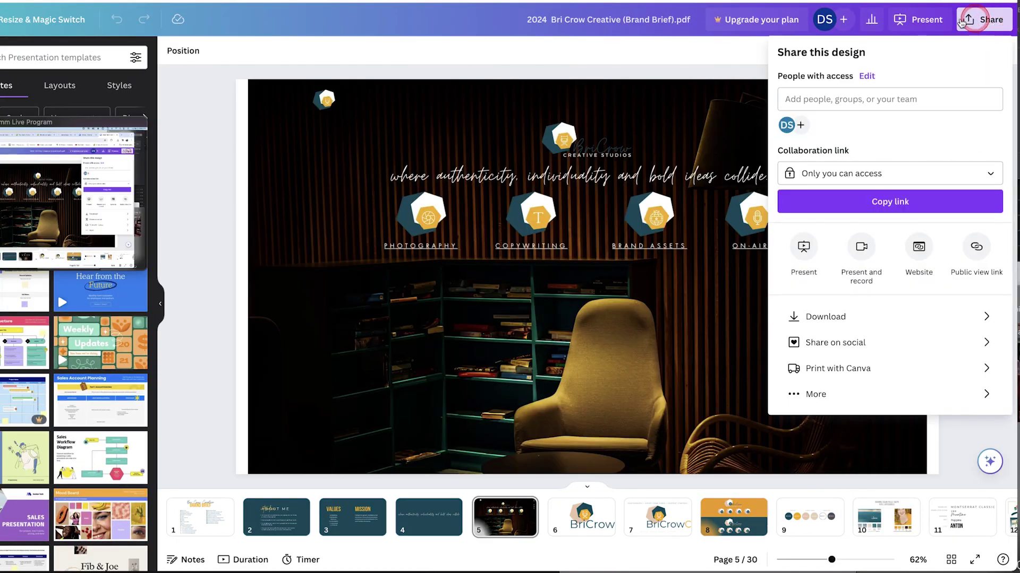
left_click(812, 317)
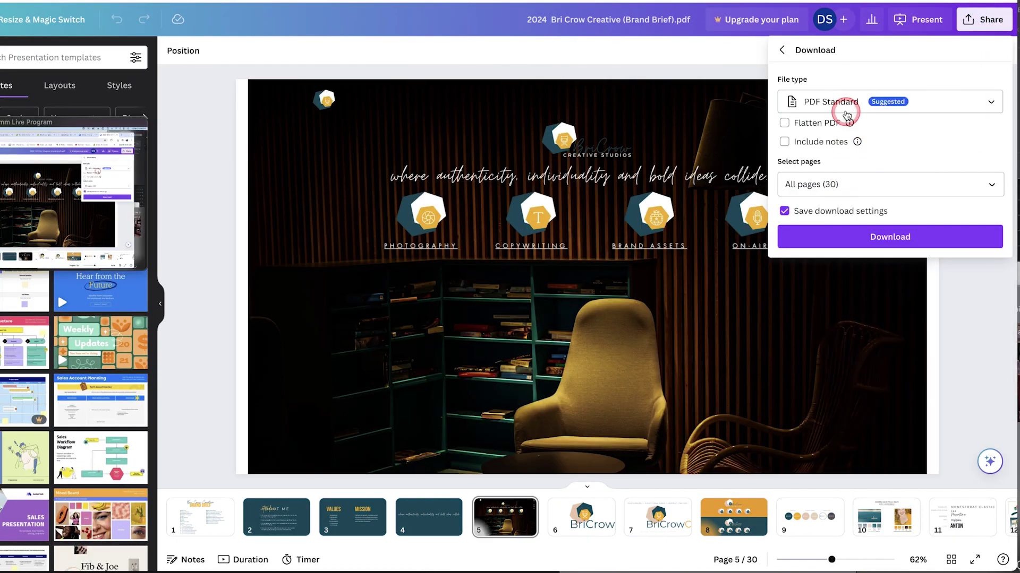
left_click(845, 106)
left_click(813, 307)
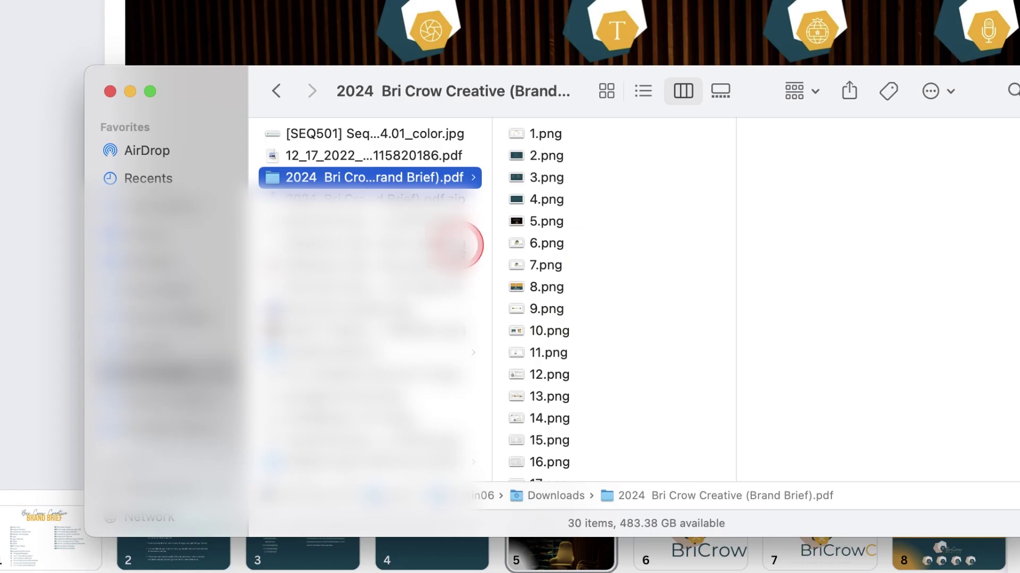
Import all 30 numbered PNG pages into the Premiere Pro project
scroll(466, 243, "down", 1)
scroll(584, 242, "down", 5)
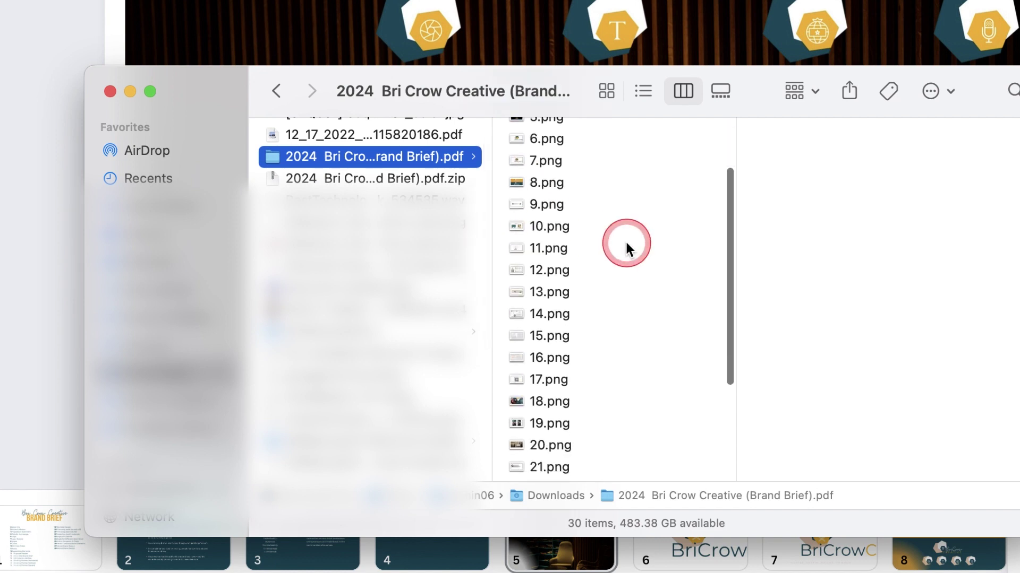
scroll(625, 241, "down", 5)
scroll(626, 242, "down", 1)
scroll(626, 244, "up", 1)
scroll(628, 311, "up", 3)
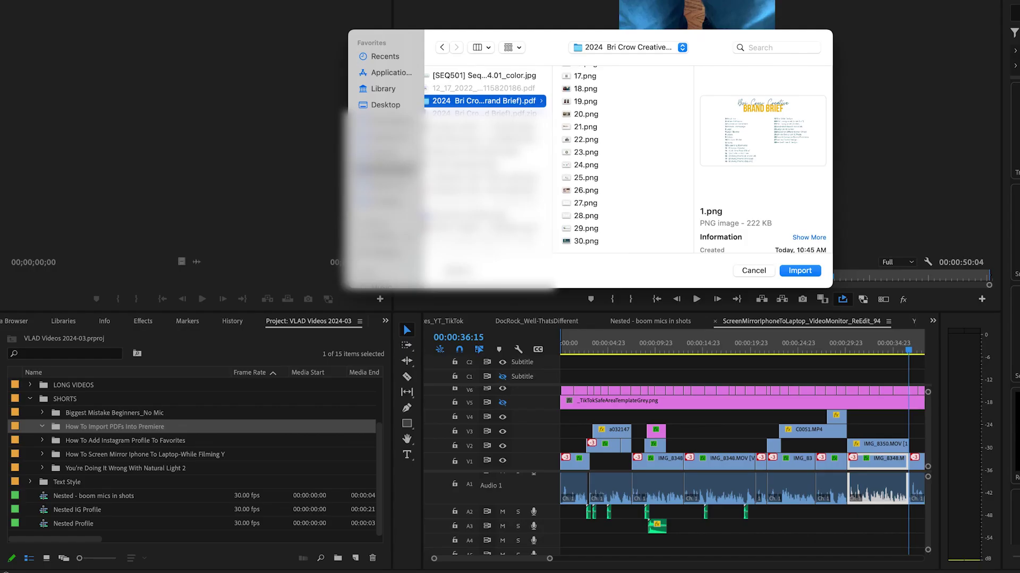
key("super+a")
key("Return")
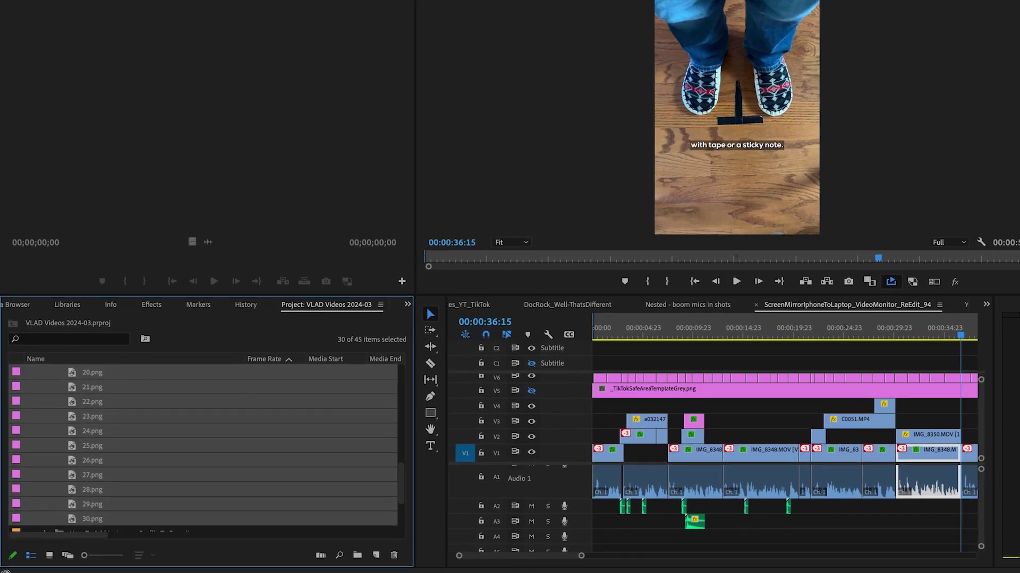